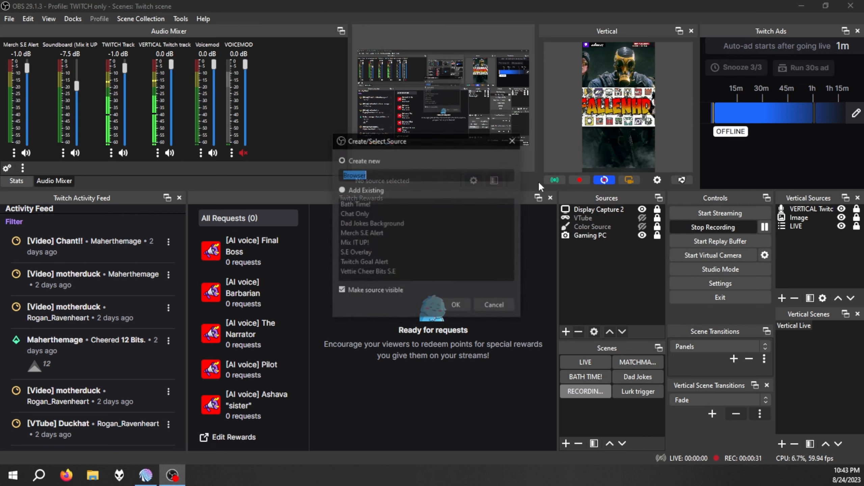
Create a new browser source named "MIX IT UP OVERLAY TUT".
type("MI")
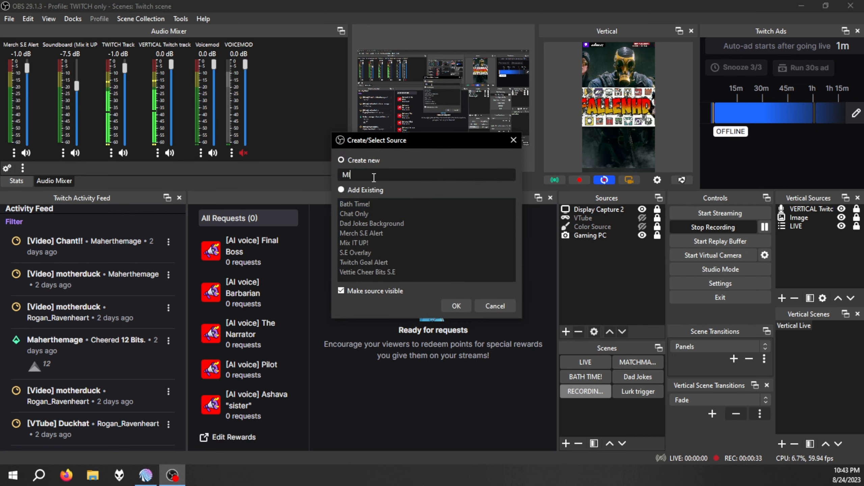
type("X IT UP ")
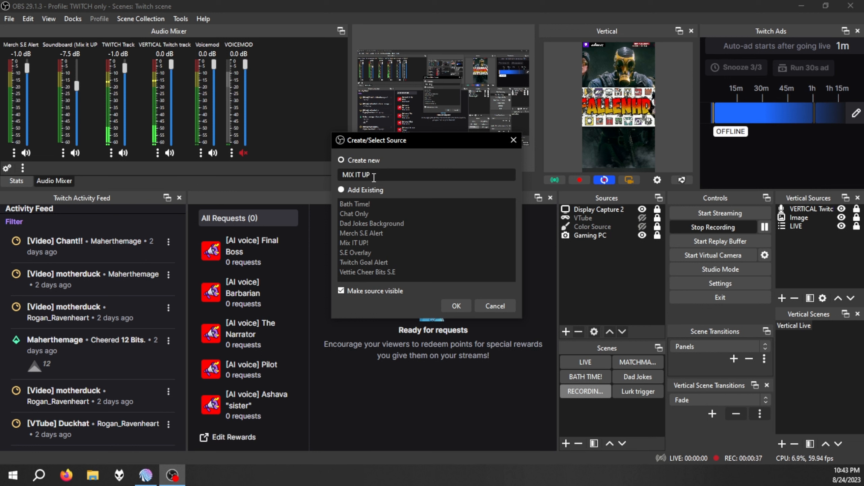
type("OVERLAY TUT")
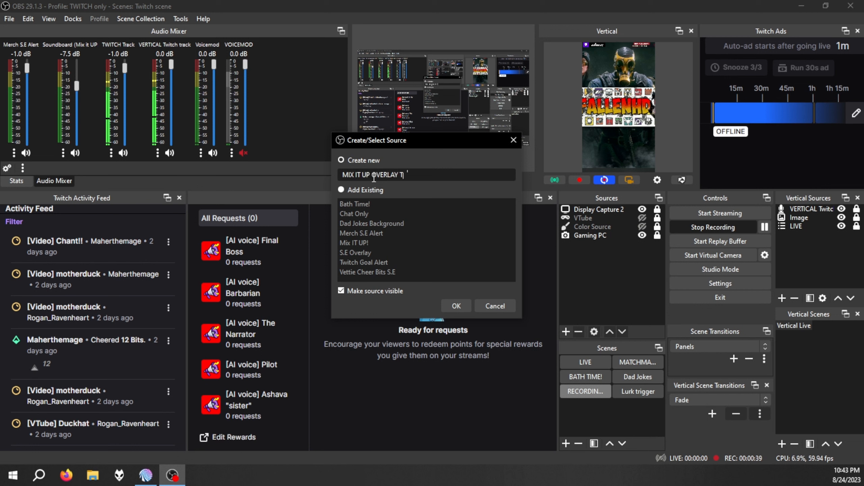
left_click(456, 306)
Paste the copied overlay address as the browser source's URL, set its height to 1080, and save the properties.
key("ctrl+v")
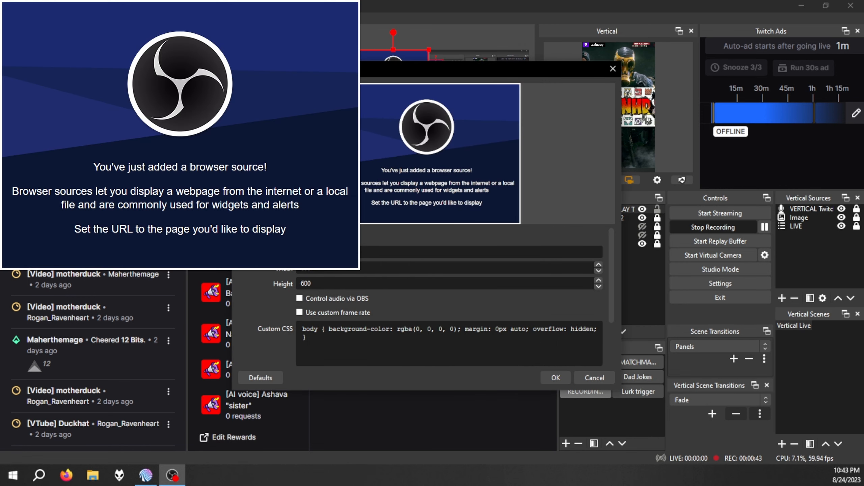
key("Tab")
key("Tab")
type("1080")
left_click(551, 375)
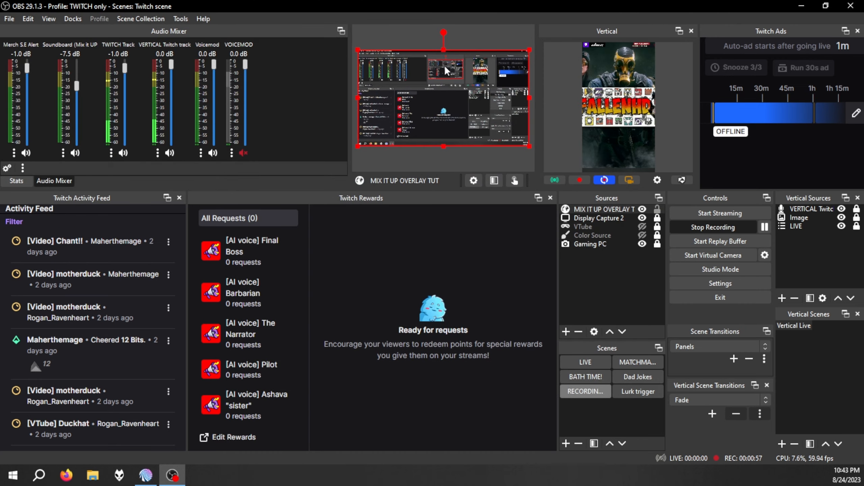
Switch to Mix It Up and test the Overlay service connection.
key("alt+Tab")
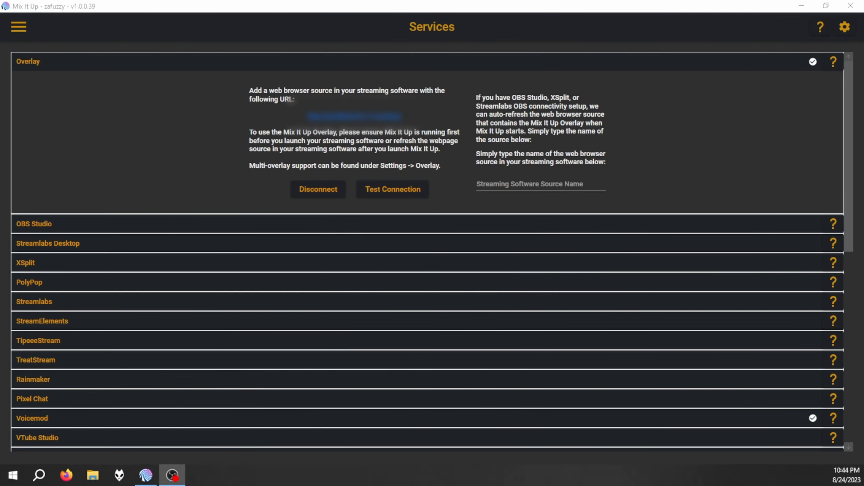
left_click(384, 188)
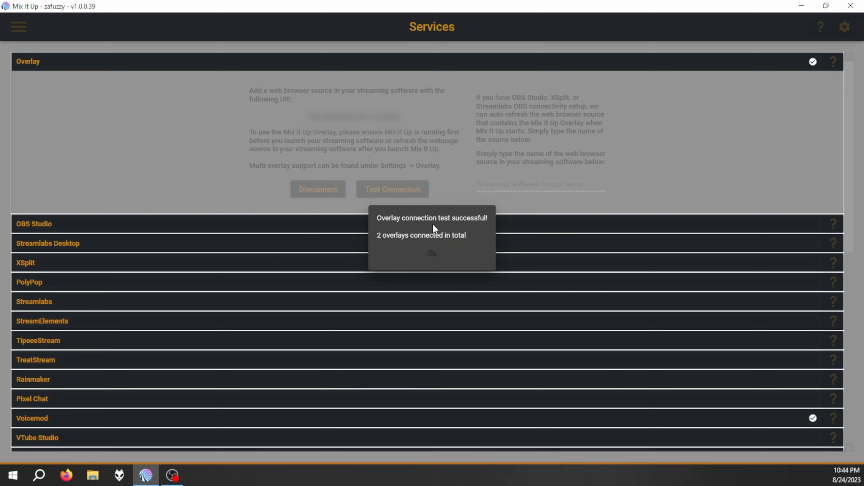
left_click(439, 261)
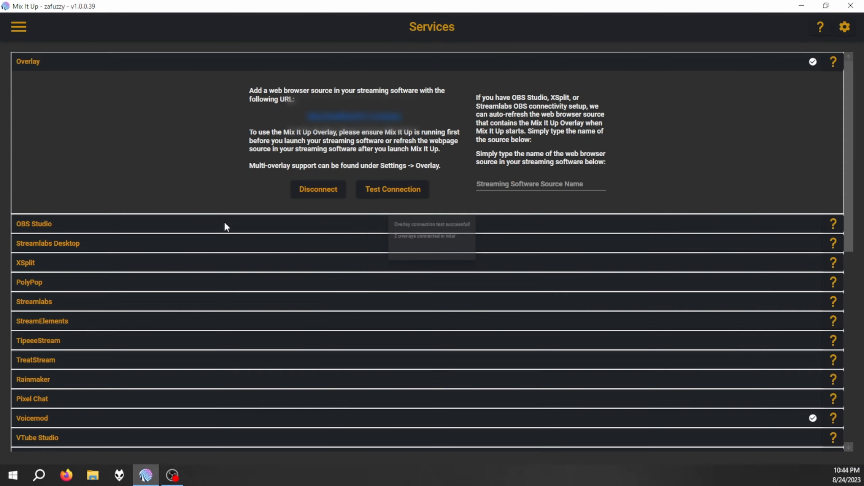
Go to the Events page and expand the Twitch category to review its event commands.
left_click(18, 27)
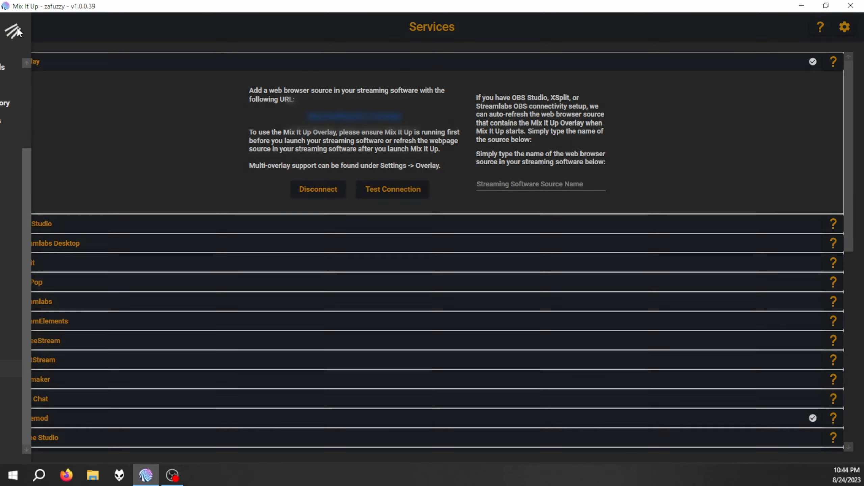
scroll(53, 121, "up", 3)
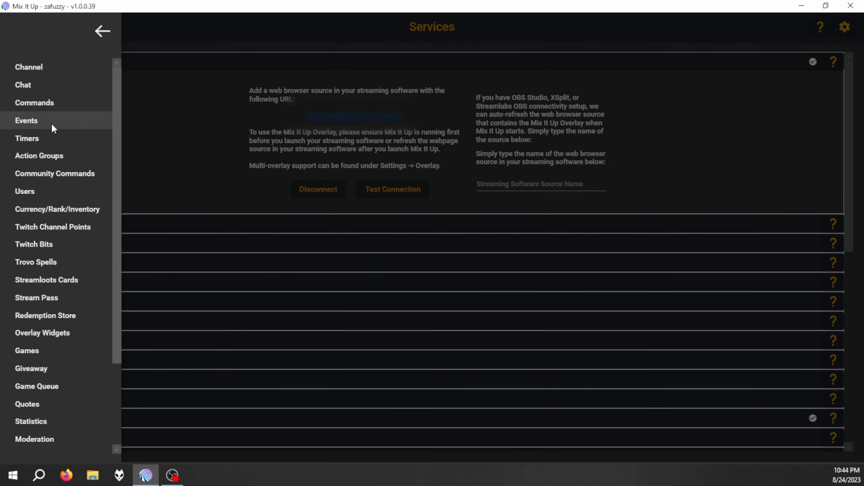
left_click(64, 129)
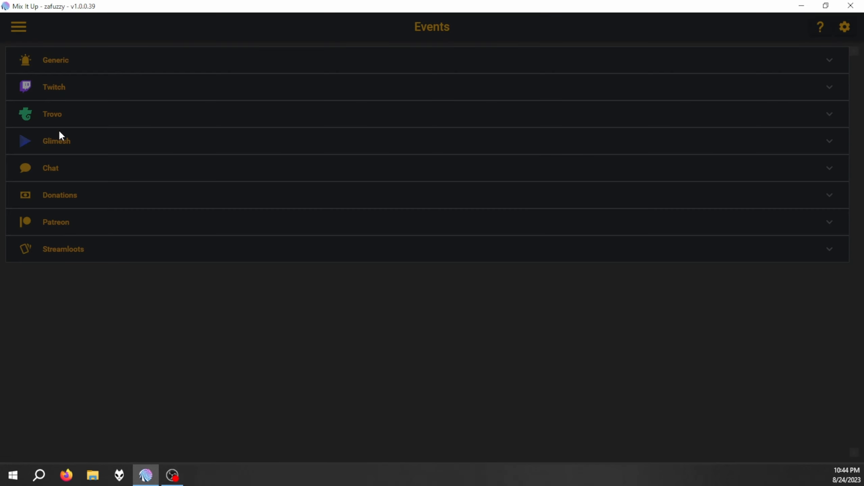
left_click(94, 89)
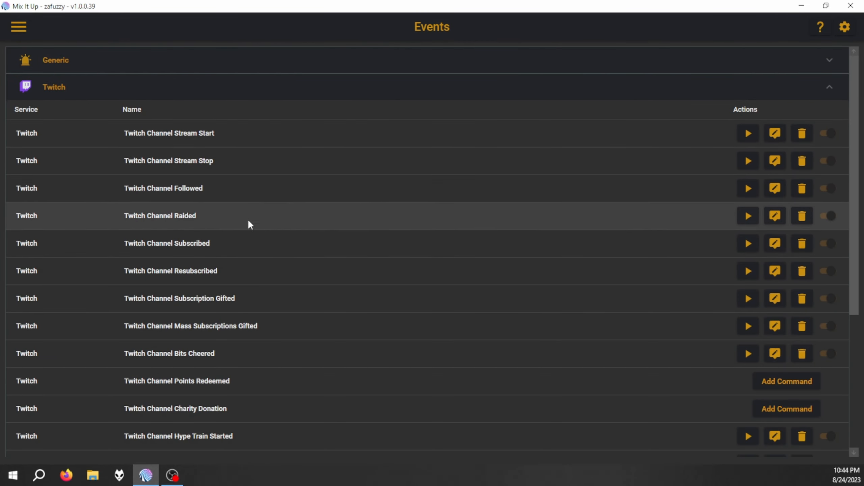
scroll(239, 284, "down", 2)
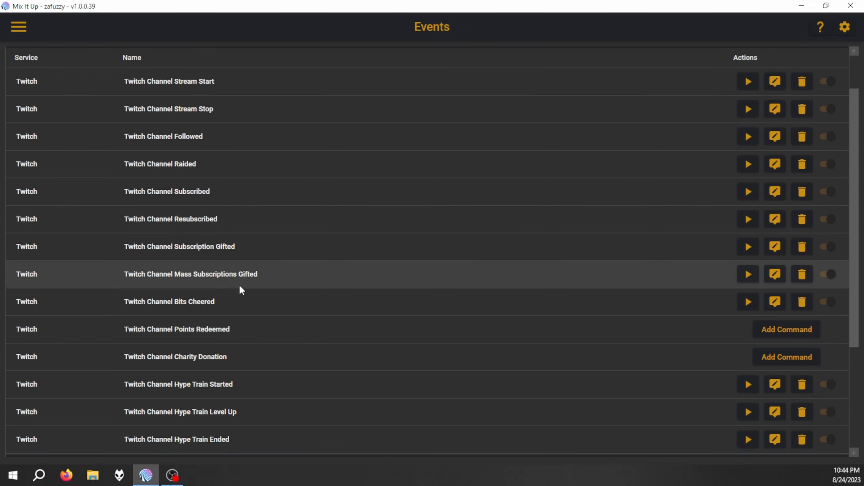
scroll(241, 287, "up", 2)
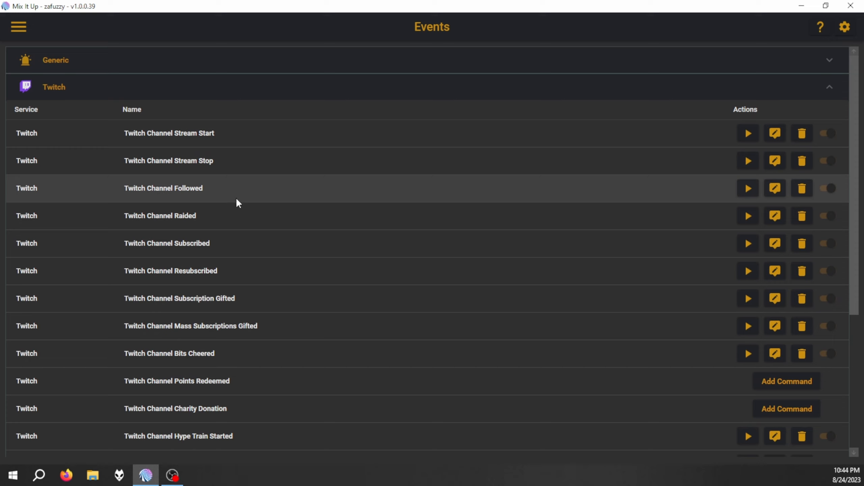
Edit the Twitch Channel Followed command and disable its existing overlay and chat message actions.
left_click(775, 189)
left_click(612, 119)
left_click(598, 144)
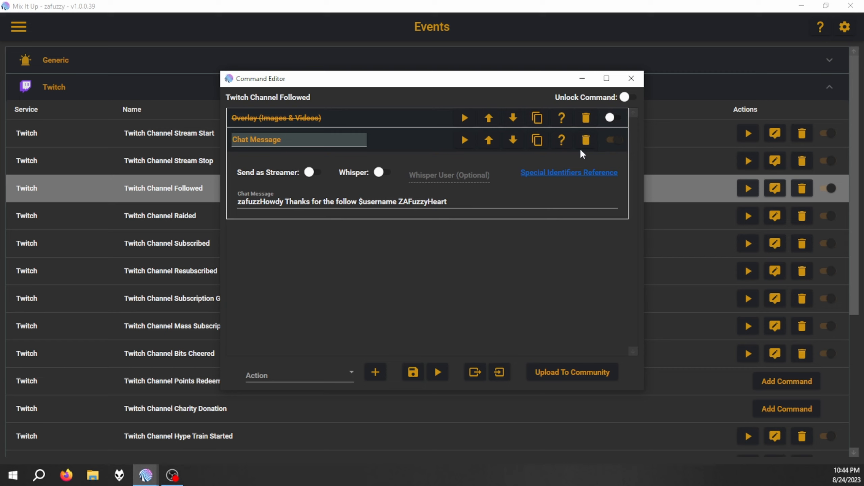
left_click(611, 140)
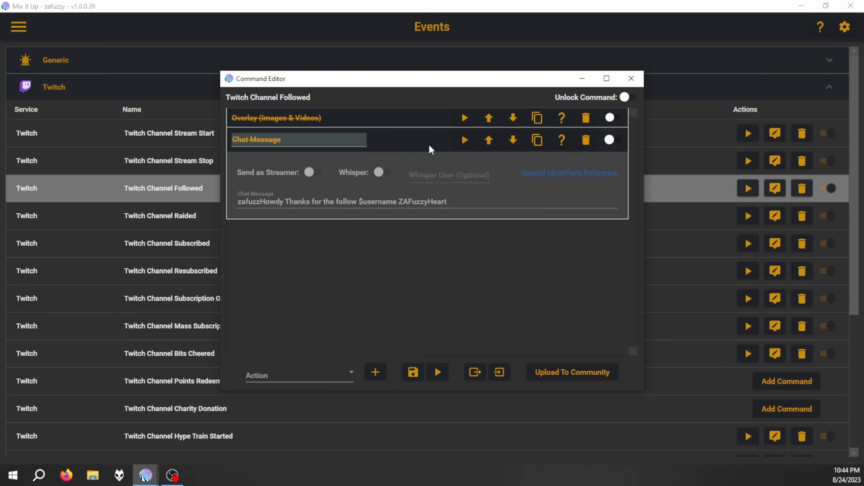
left_click(390, 141)
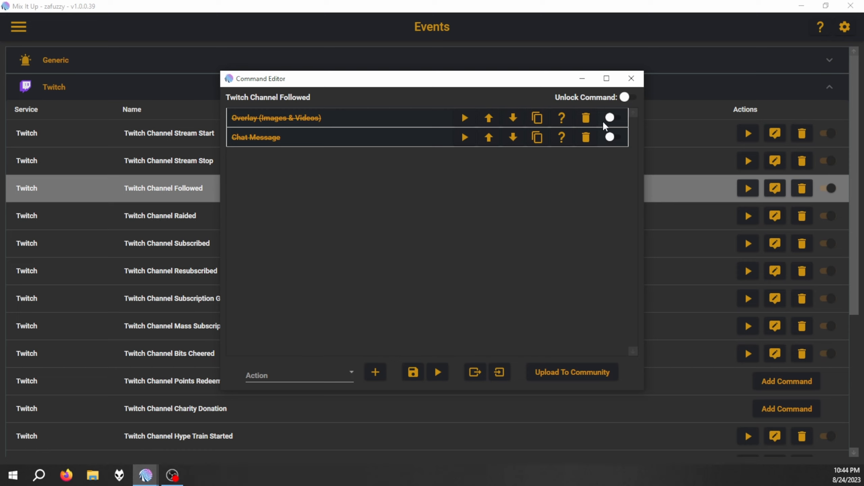
Add a new Overlay (Images & Videos) action to the Twitch Channel Followed command.
left_click(338, 374)
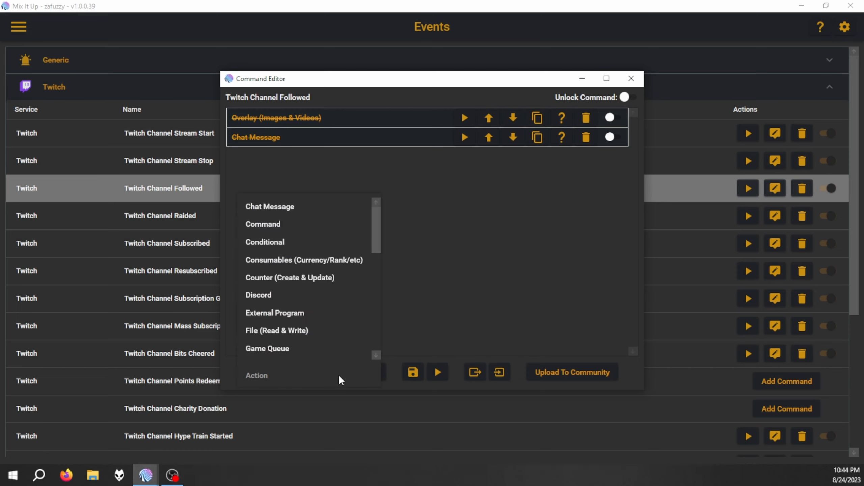
scroll(312, 287, "down", 1)
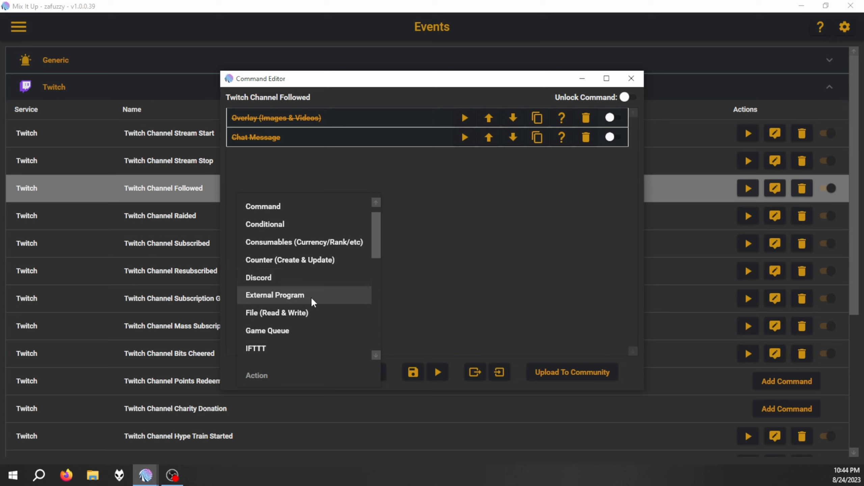
scroll(311, 289, "down", 1)
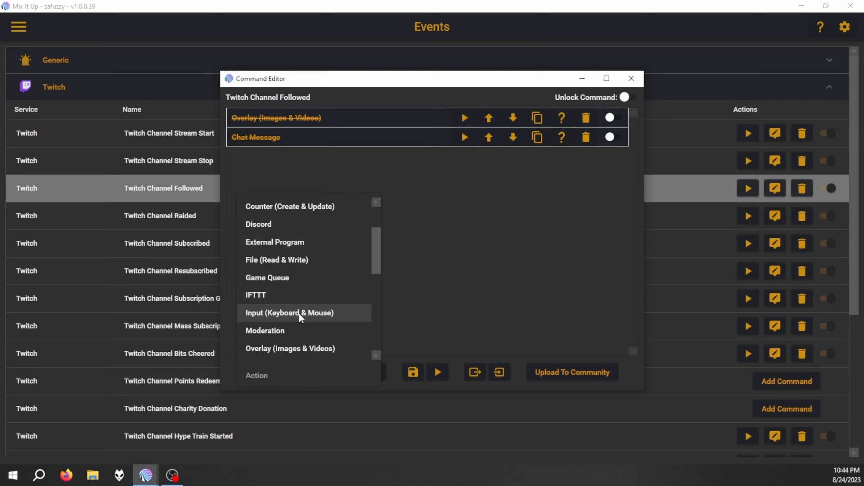
left_click(275, 349)
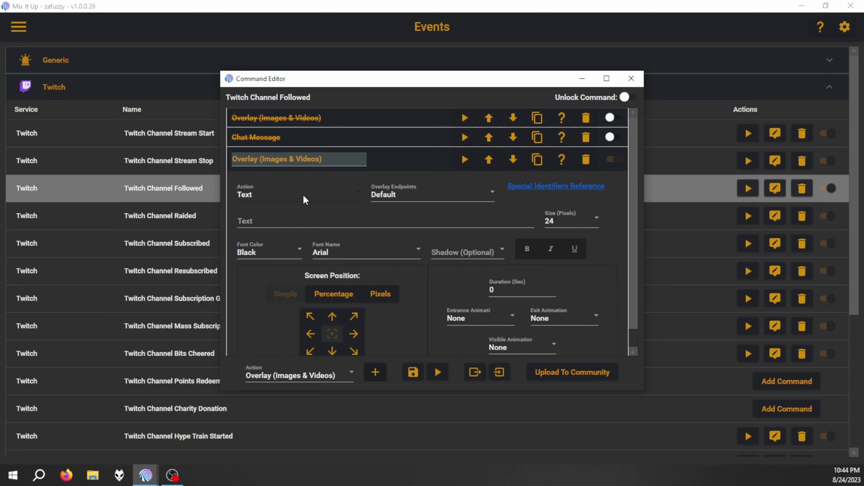
Make the new overlay action a Video and load the "Twitch follower alert" file from the Desktop.
left_click(264, 193)
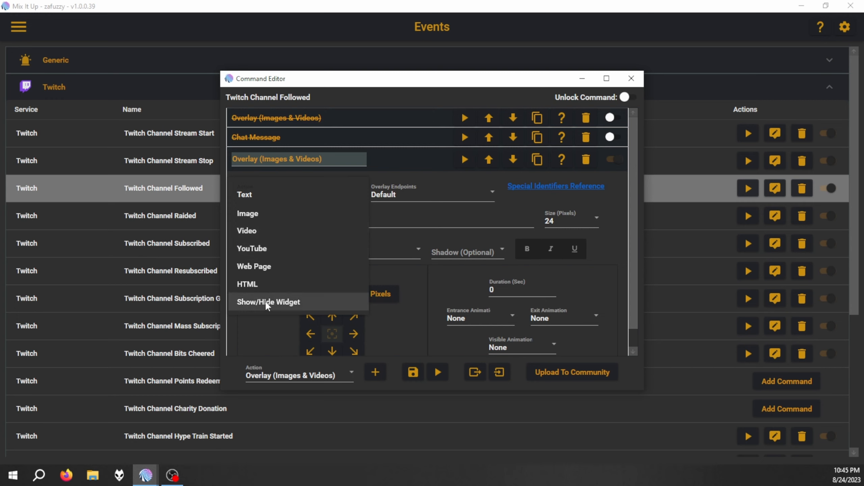
left_click(250, 233)
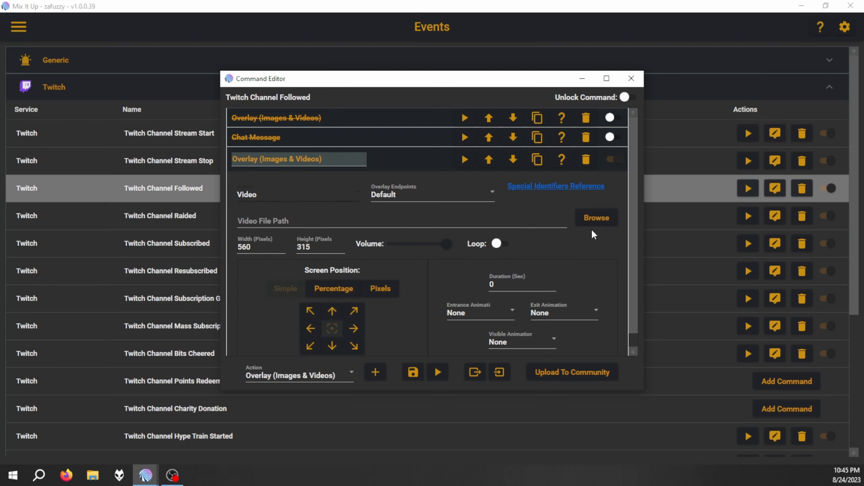
left_click(596, 218)
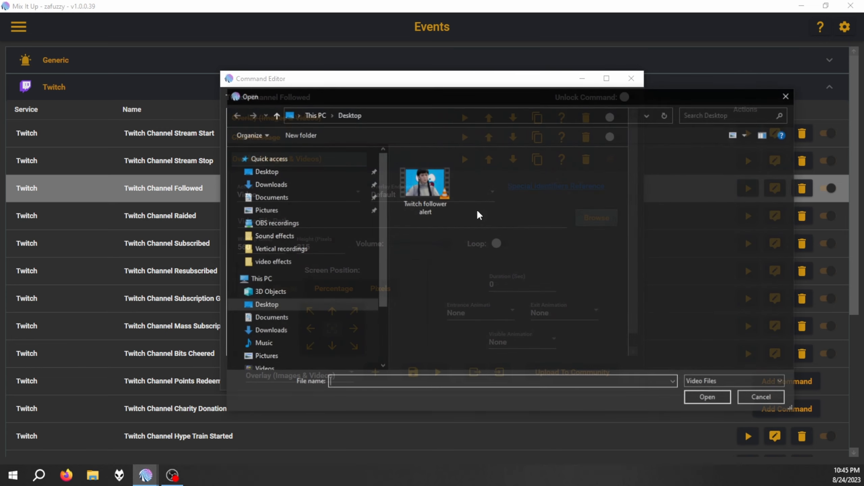
double_click(438, 186)
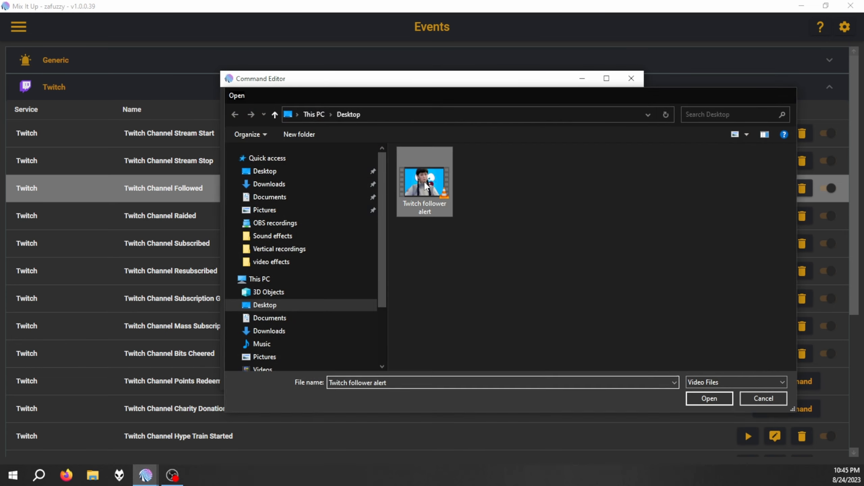
Set the overlay video to 540 pixels wide and 240 pixels high, with a duration of 6 seconds.
key("Tab")
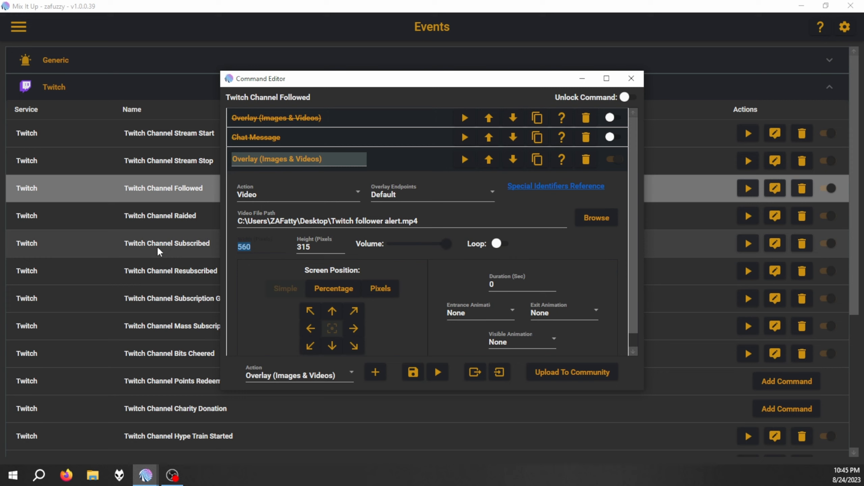
type("540")
double_click(308, 246)
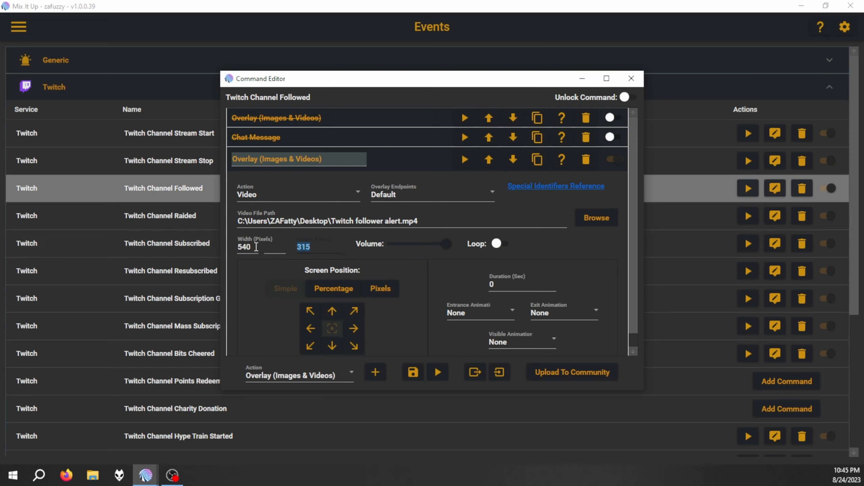
type("240")
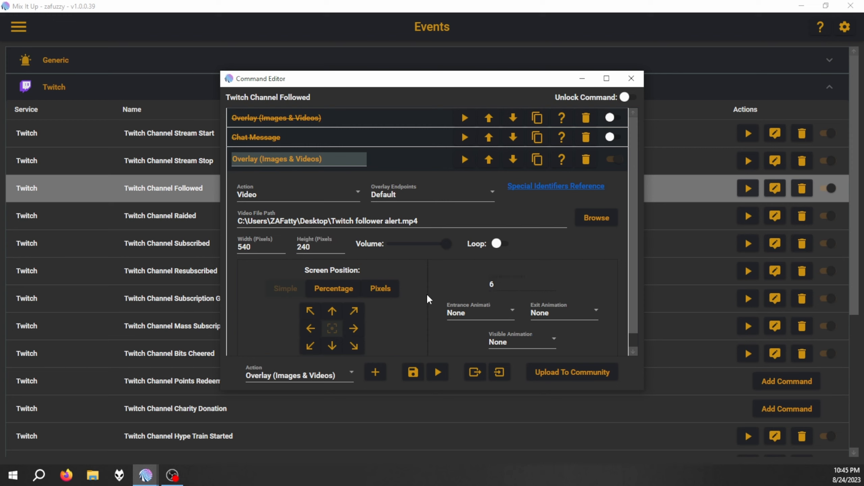
Give the overlay video a Fade In entrance, a Fade Out exit, and a Pulse visible animation.
left_click(512, 308)
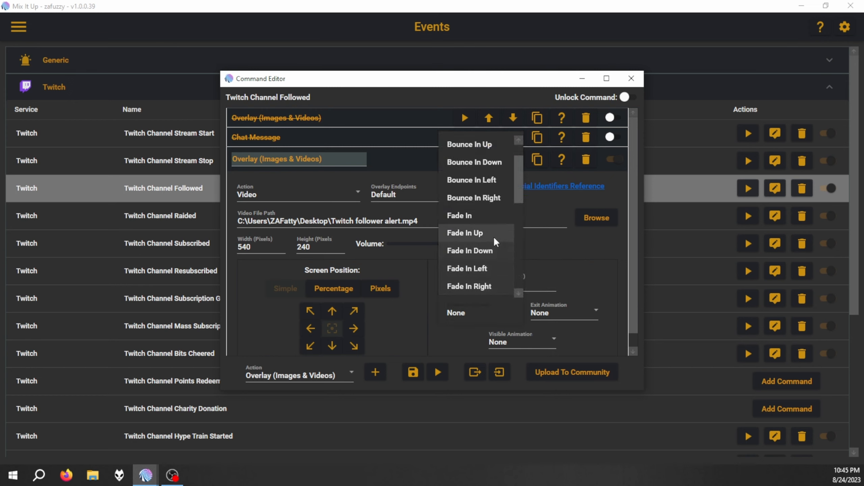
left_click(475, 217)
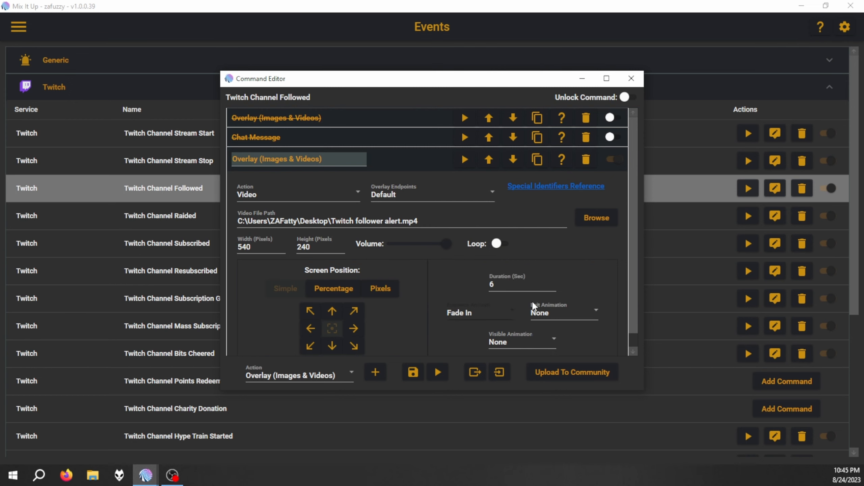
left_click(567, 312)
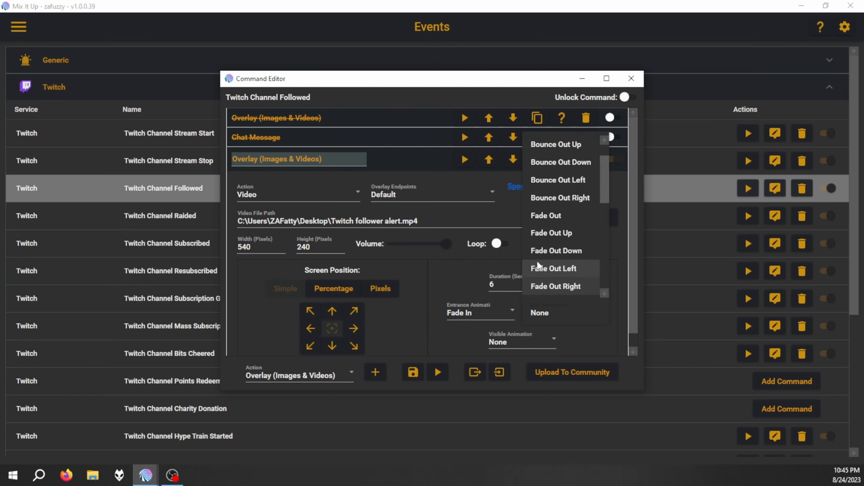
left_click(553, 215)
left_click(543, 340)
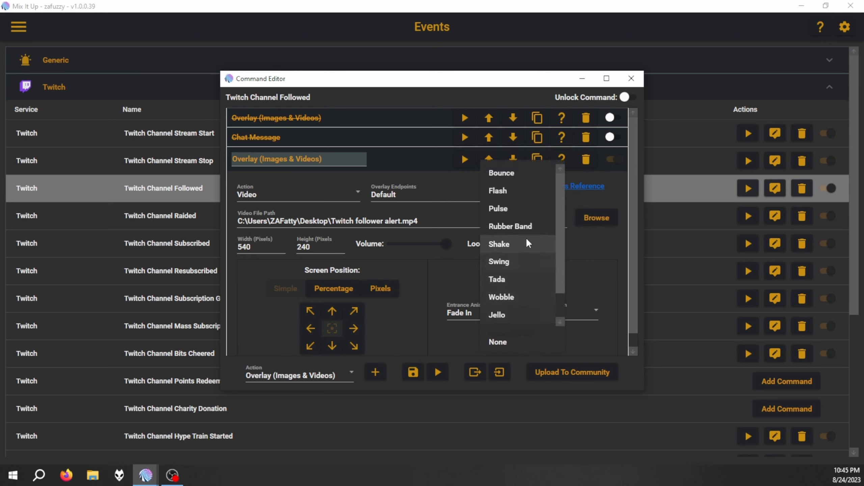
left_click(513, 211)
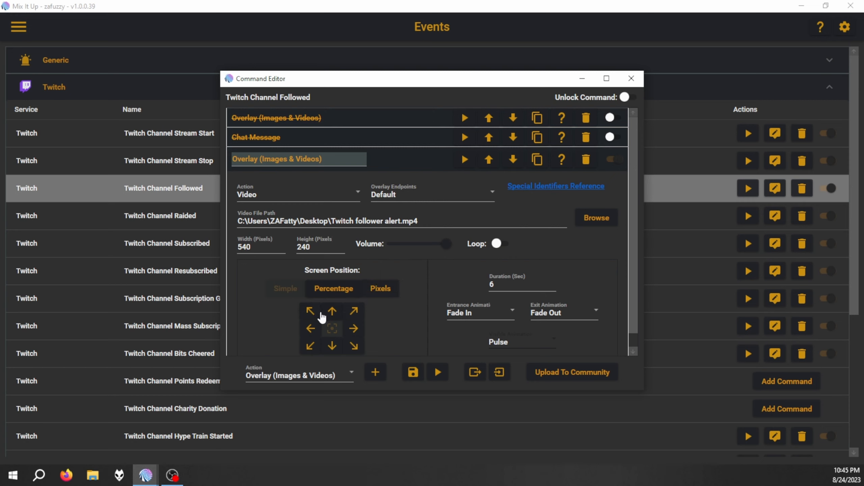
Position the overlay video by percentage, 20% from the top and far toward the right, and test the command with the default test values.
left_click(333, 286)
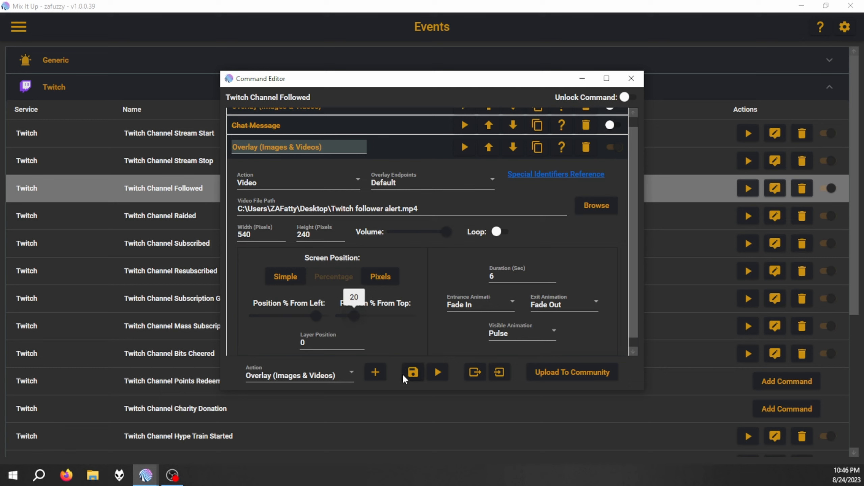
left_click(436, 374)
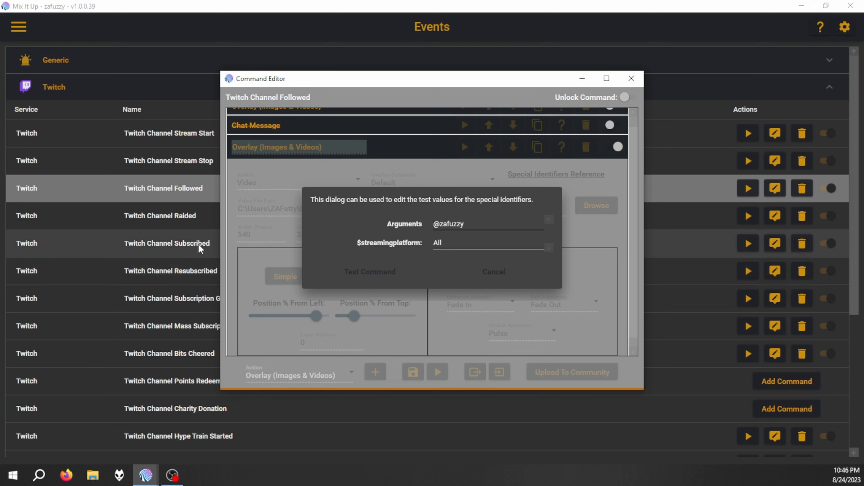
left_click(352, 280)
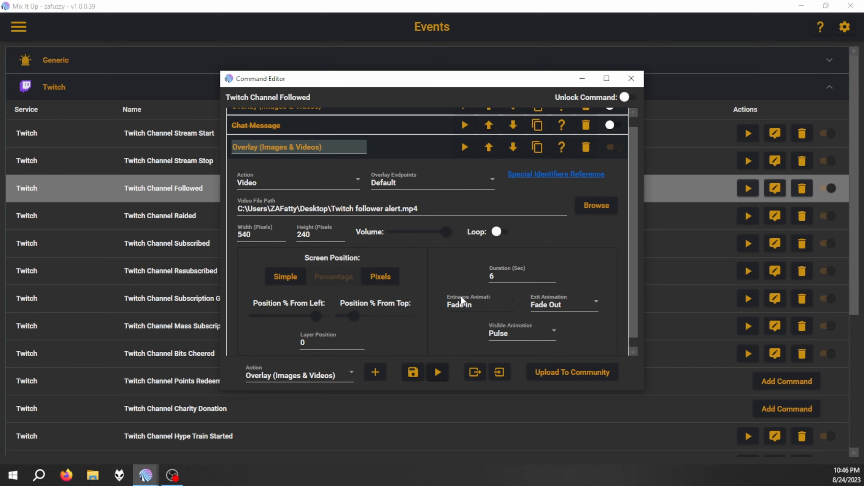
Collapse the overlay action and add a new Chat Message action to the Twitch Channel Followed command.
left_click(413, 150)
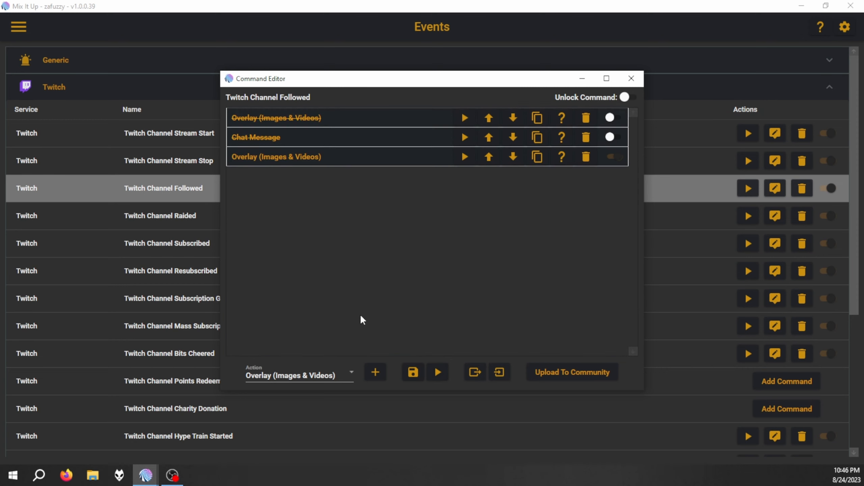
left_click(344, 367)
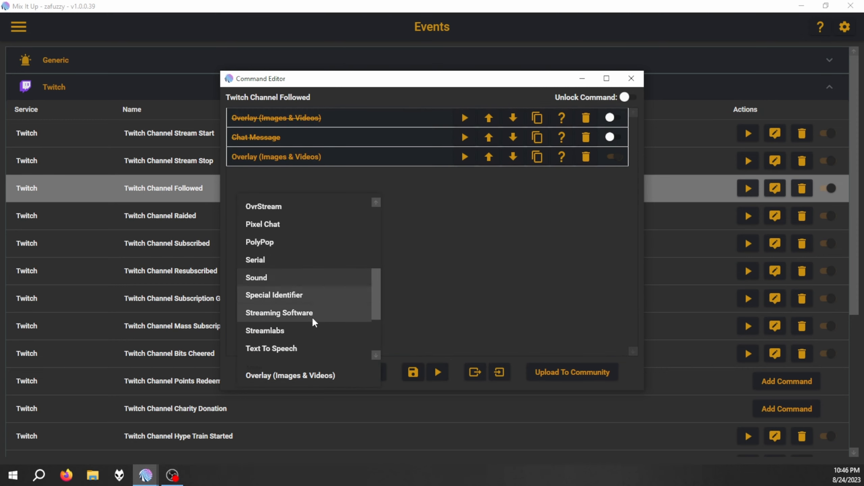
scroll(310, 317, "up", 3)
scroll(299, 307, "down", 2)
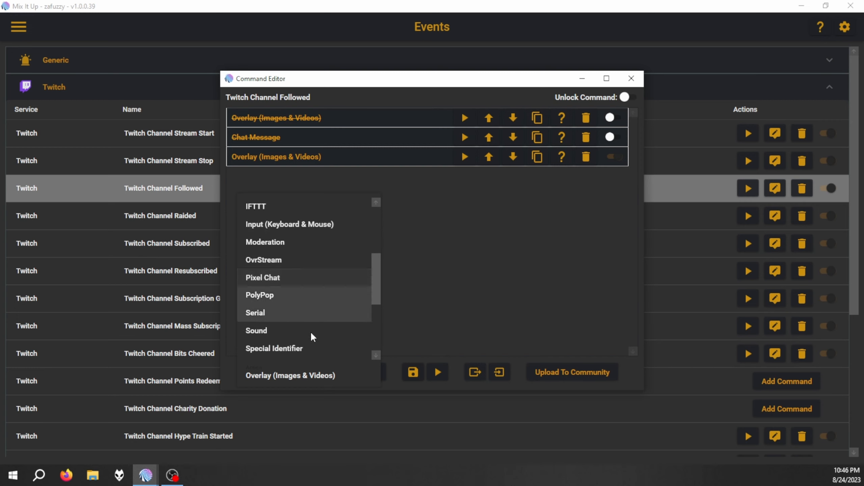
scroll(296, 320, "down", 2)
scroll(291, 315, "down", 2)
scroll(292, 315, "up", 3)
scroll(292, 315, "down", 3)
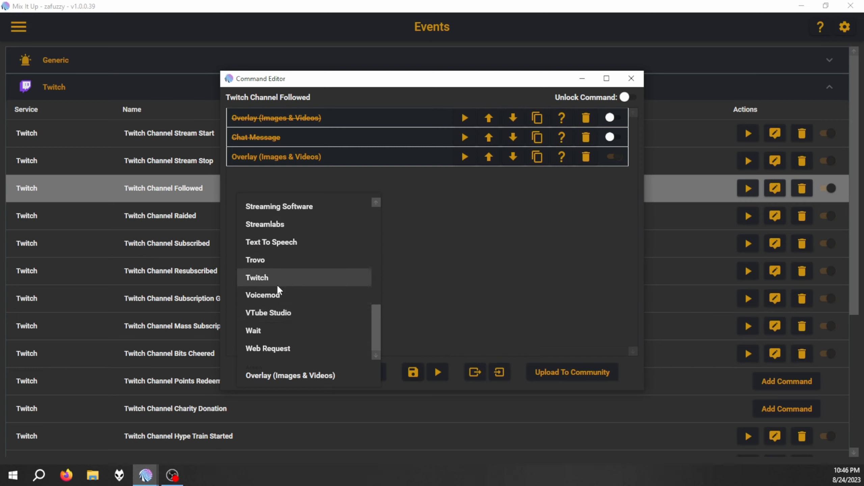
scroll(276, 325, "up", 1)
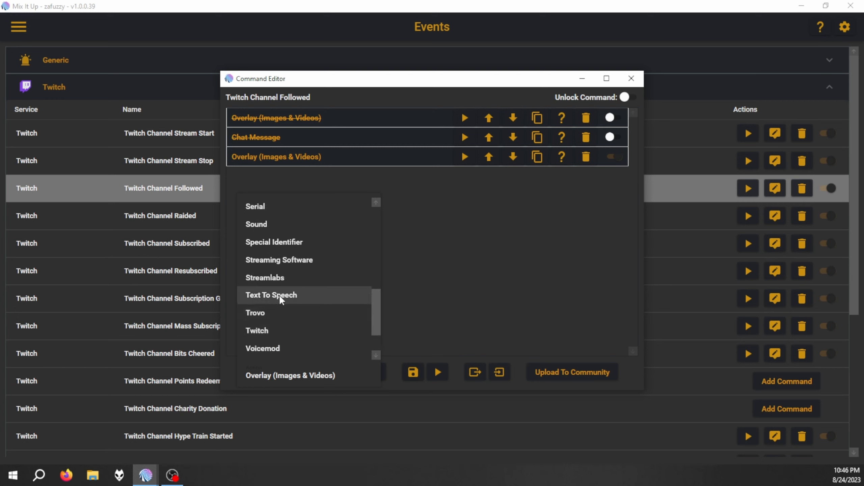
scroll(290, 301, "up", 5)
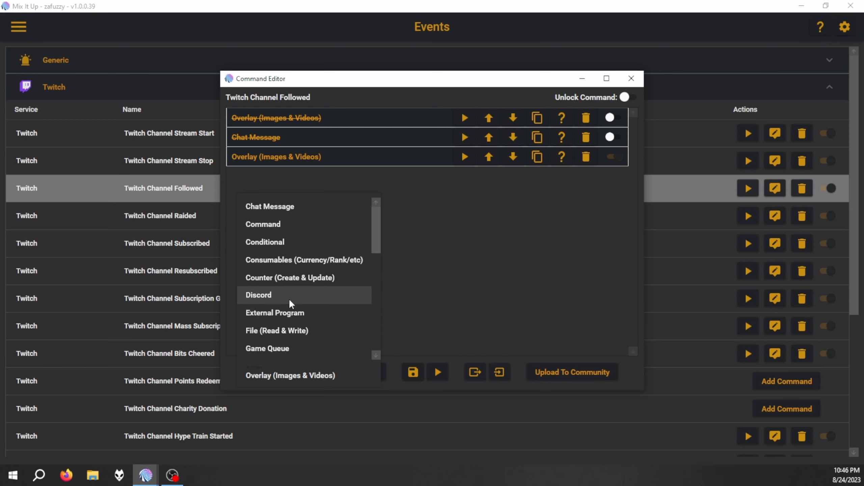
left_click(294, 205)
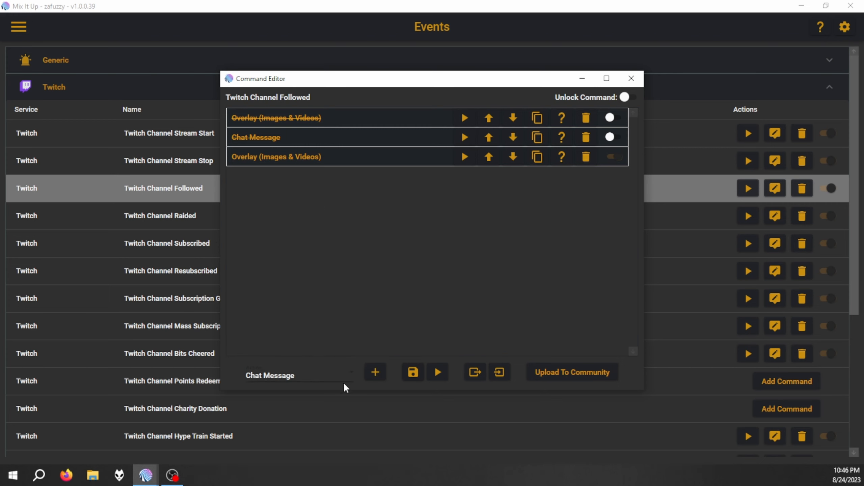
left_click(377, 370)
Set the new chat message text to "$username thank you for the follow".
left_click(309, 237)
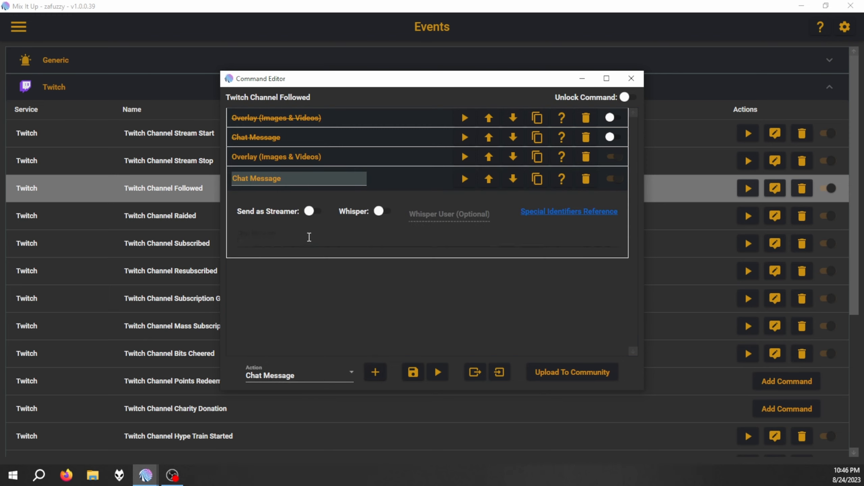
type("$username")
type("thank you for the follow")
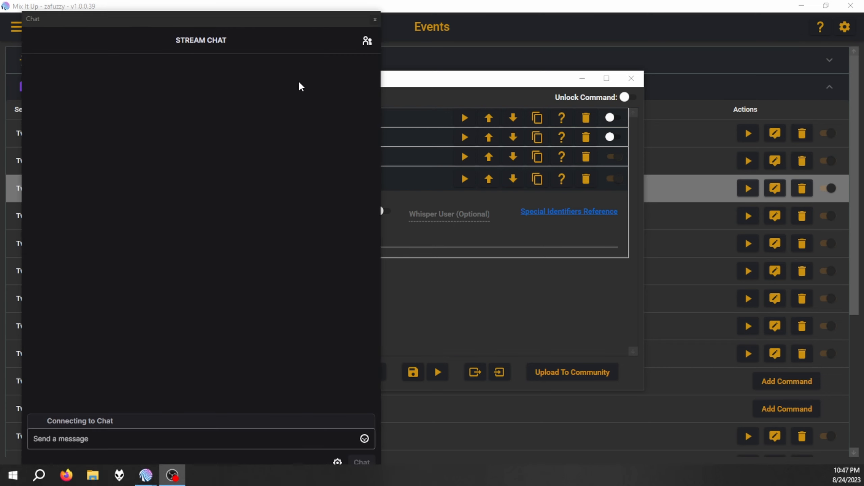
Test the whole command with the default test values, check the follow message in the OBS stream chat, and return to the Command Editor.
left_click(461, 87)
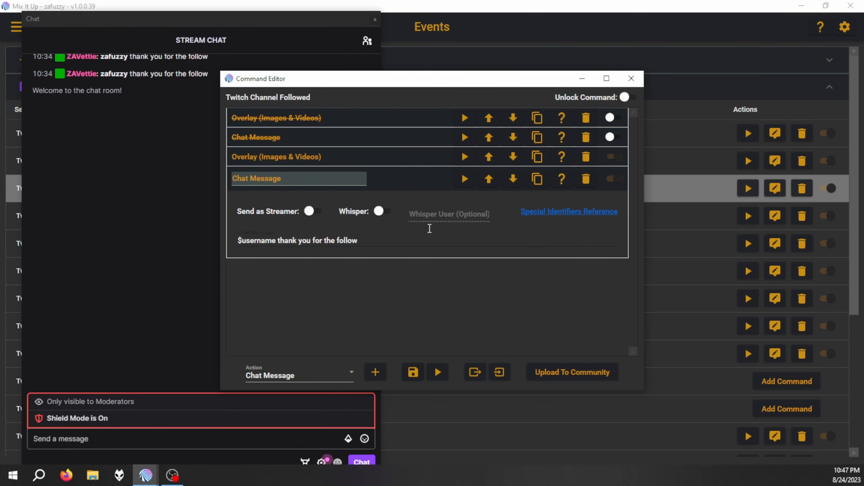
left_click(438, 373)
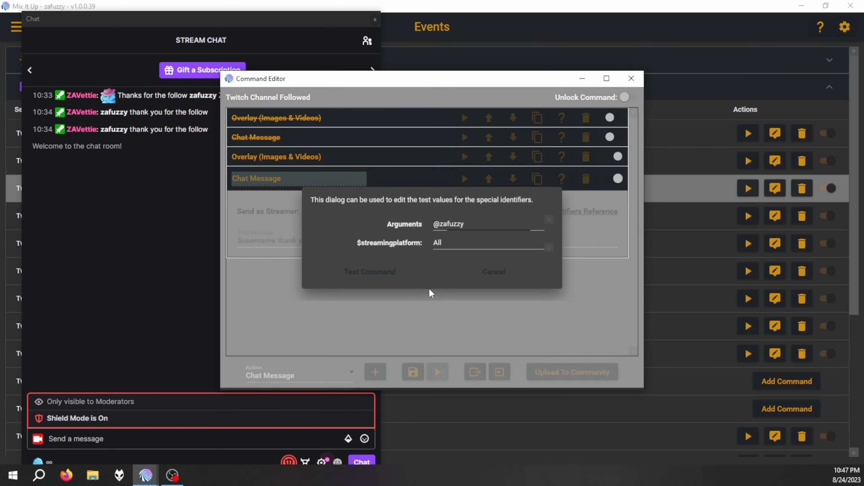
left_click(370, 269)
left_click(136, 252)
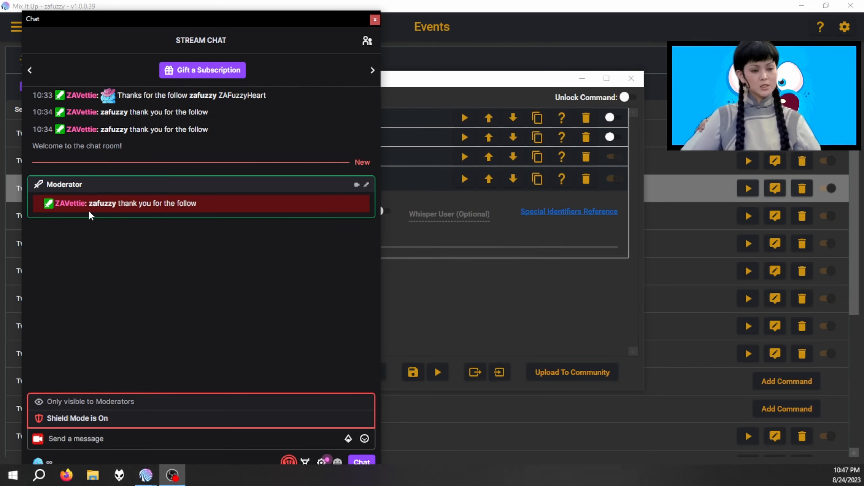
mouse_move(94, 209)
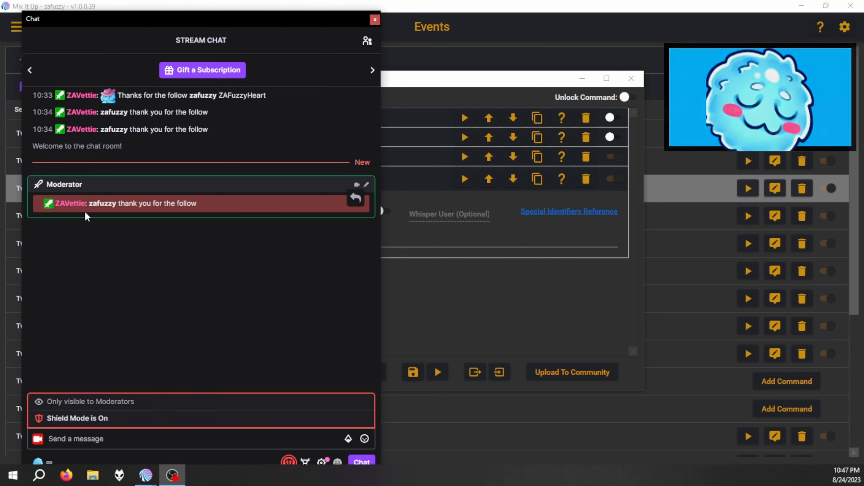
mouse_move(53, 205)
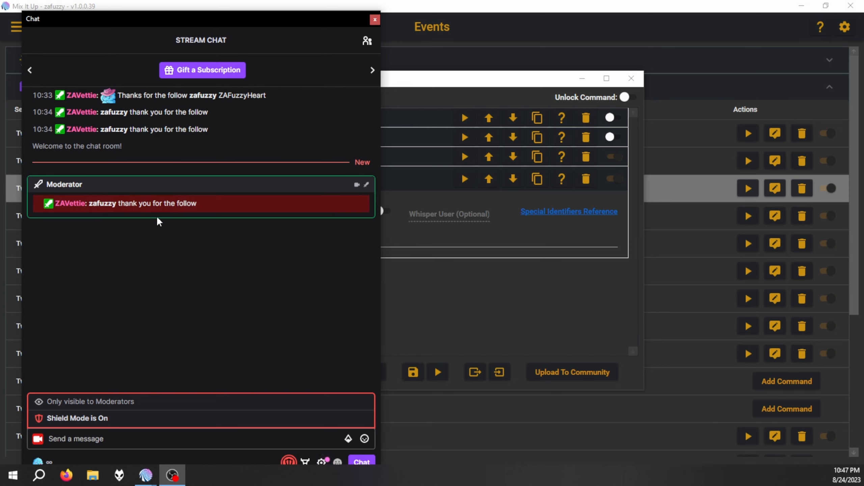
left_click(521, 301)
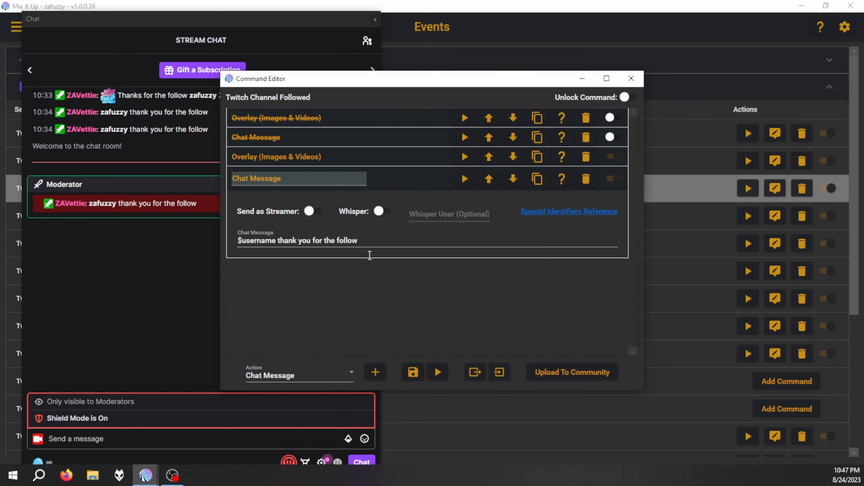